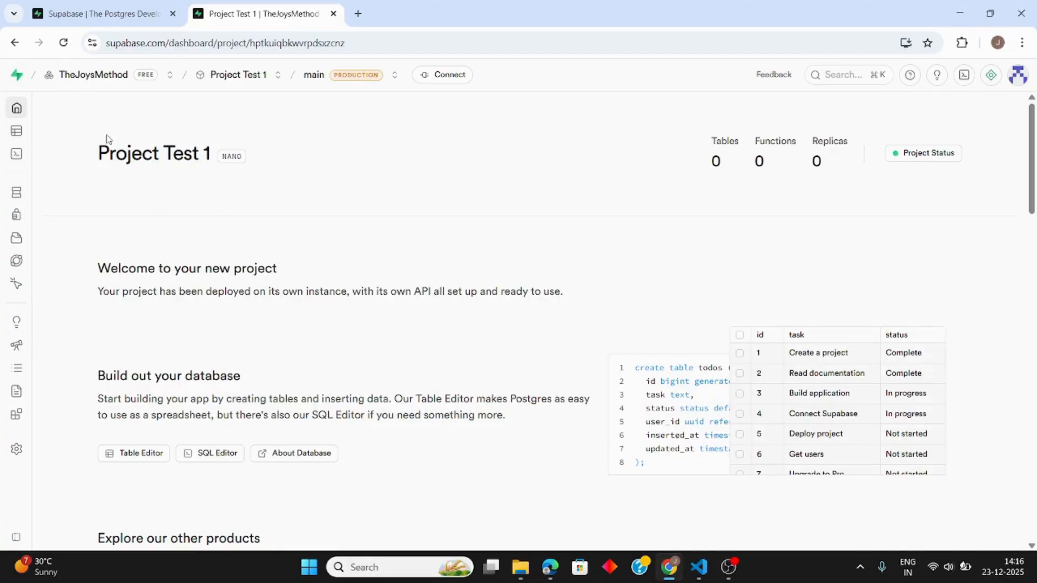
Step: Start a new table in the public schema and name it Student
mouse_move(18, 115)
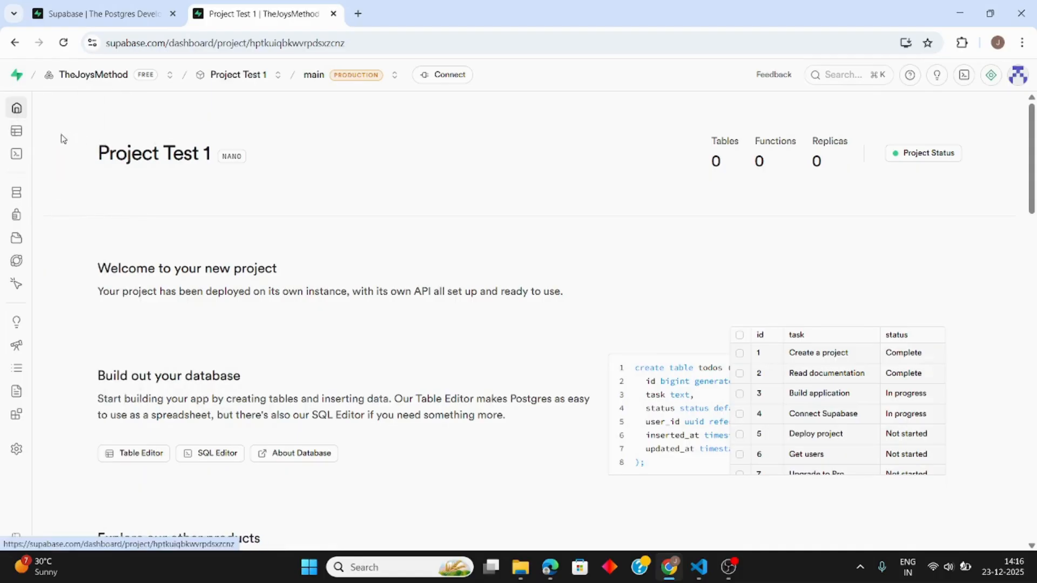
click(22, 136)
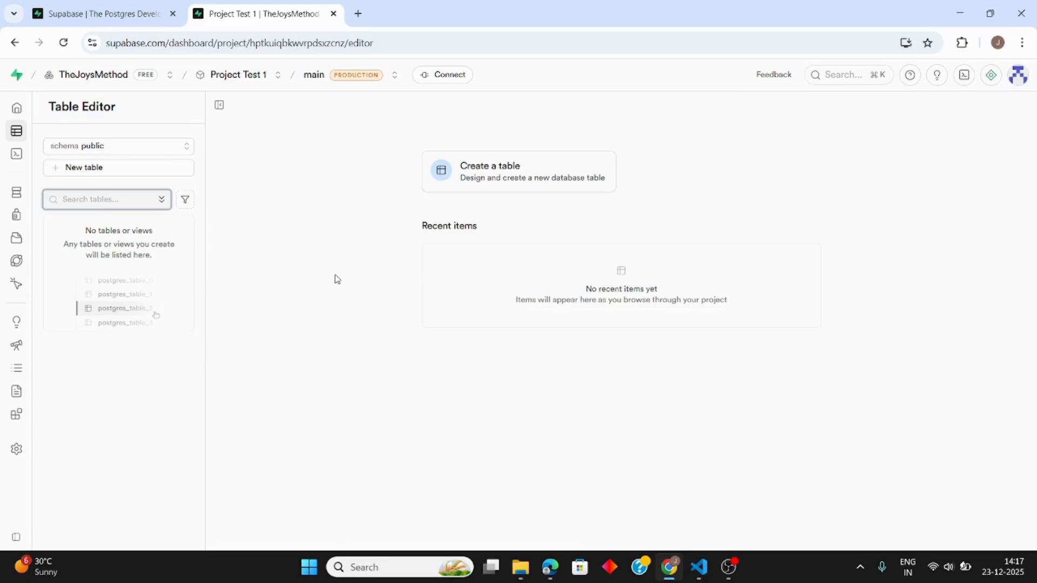
click(473, 173)
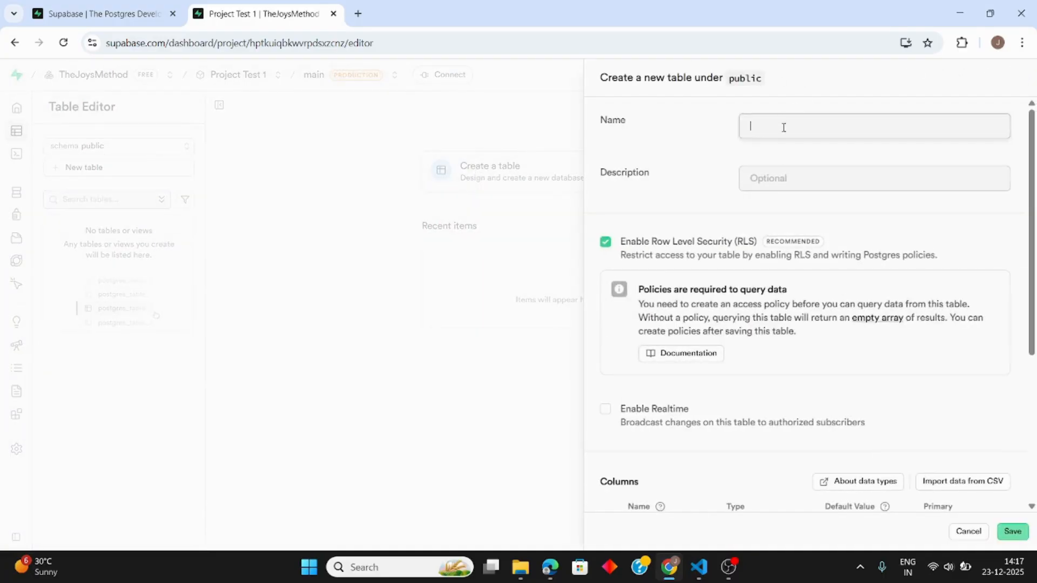
click(784, 128)
text(Student)
click(746, 182)
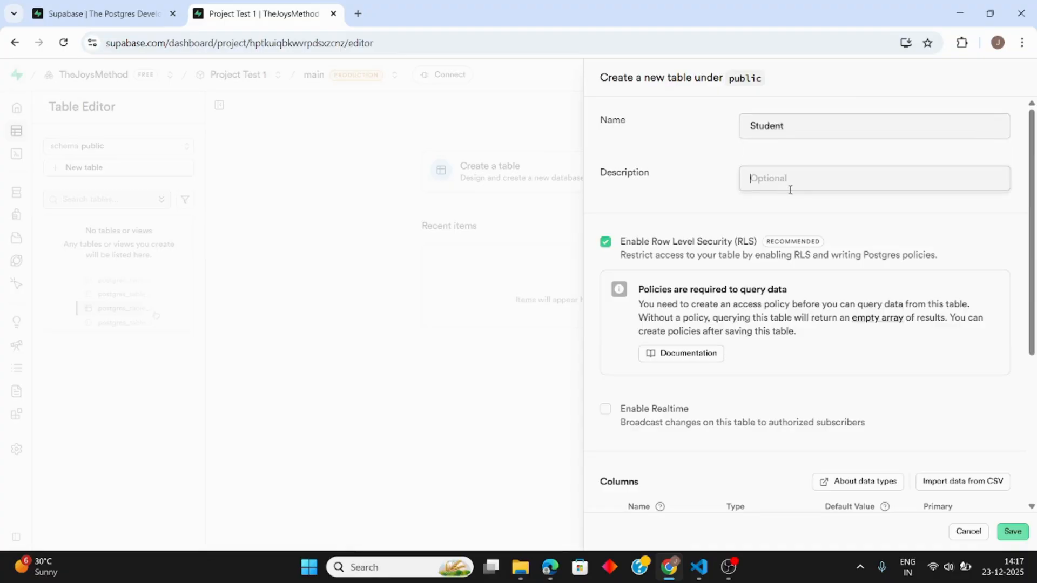
Step: Add a column called name with the varchar type to the new Student table
scroll(723, 243, down, 1)
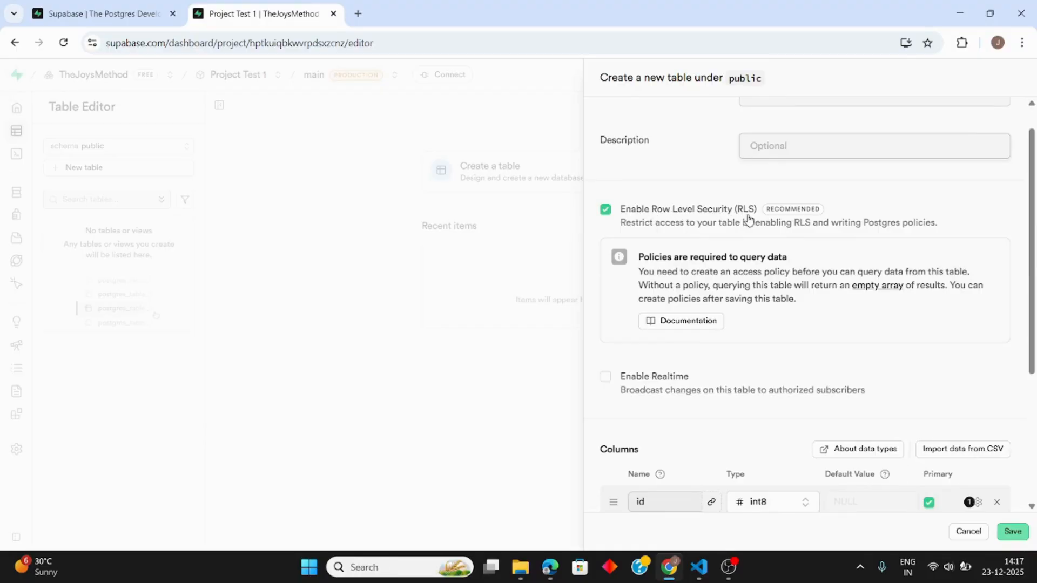
scroll(717, 250, down, 4)
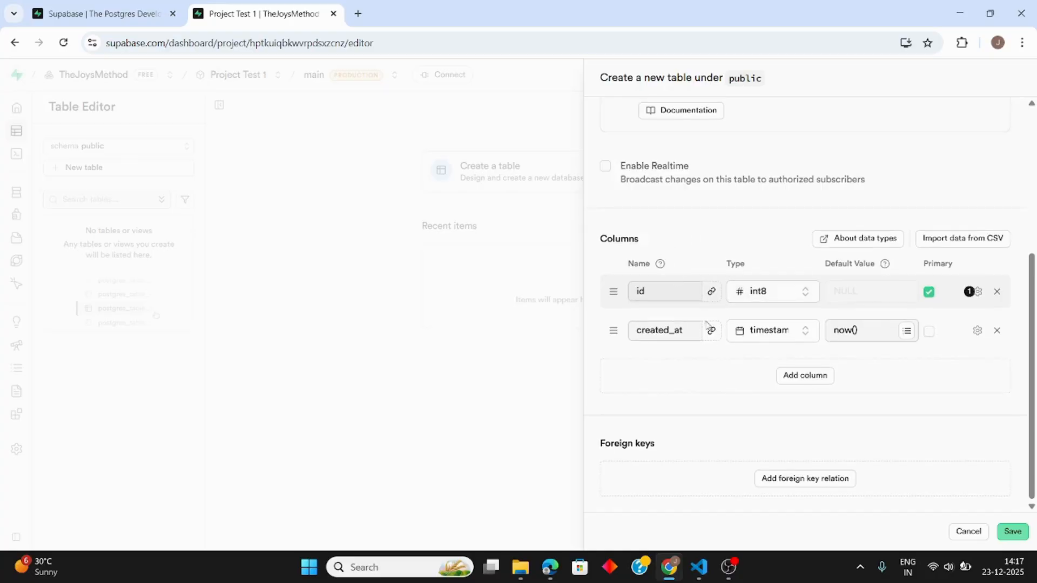
click(805, 377)
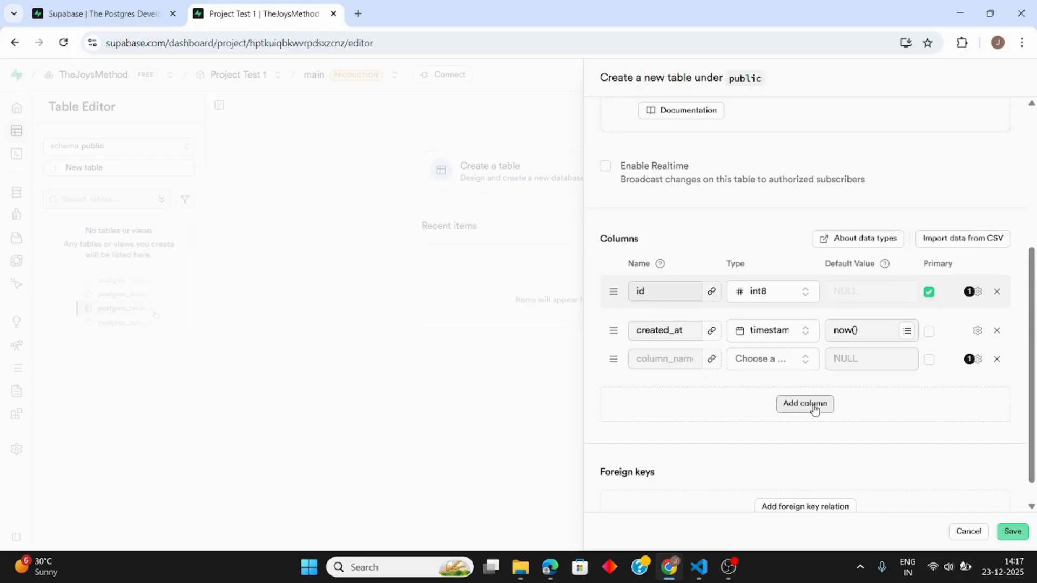
click(663, 359)
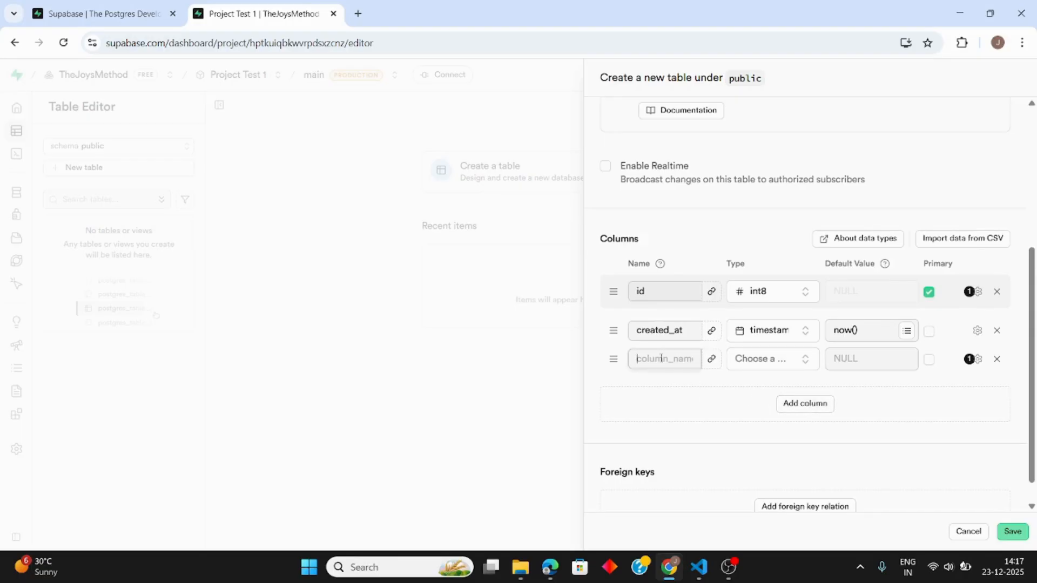
text(name)
click(778, 366)
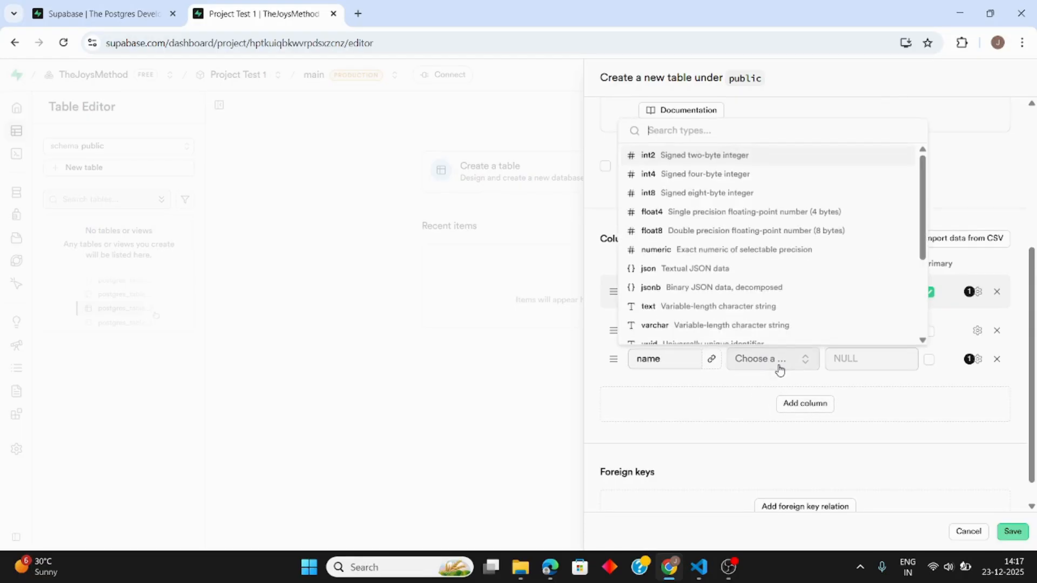
scroll(704, 267, down, 3)
scroll(704, 267, up, 3)
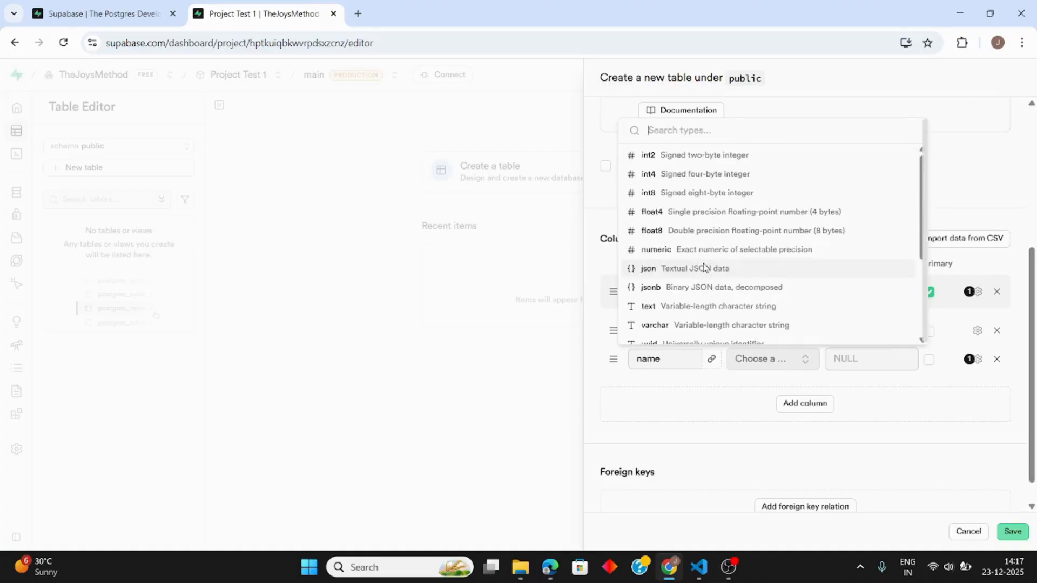
scroll(667, 289, down, 1)
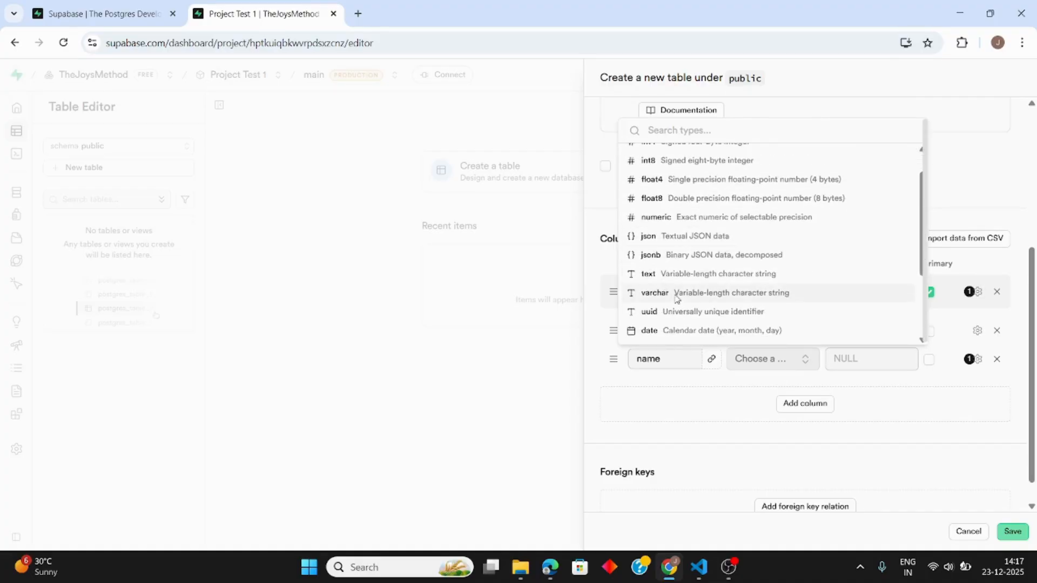
click(677, 299)
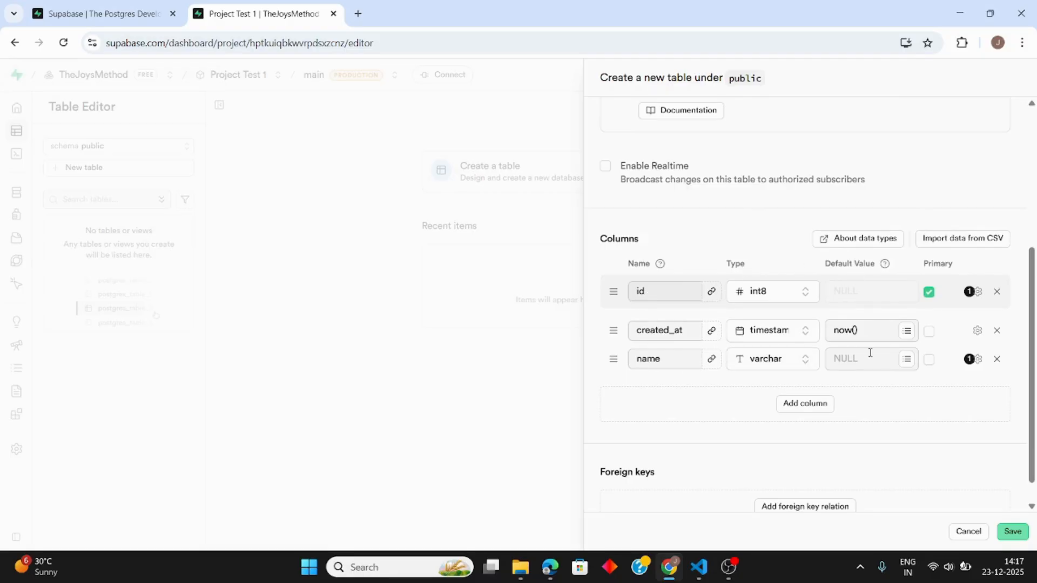
Step: Keep id as the primary key and save the Student table
click(929, 292)
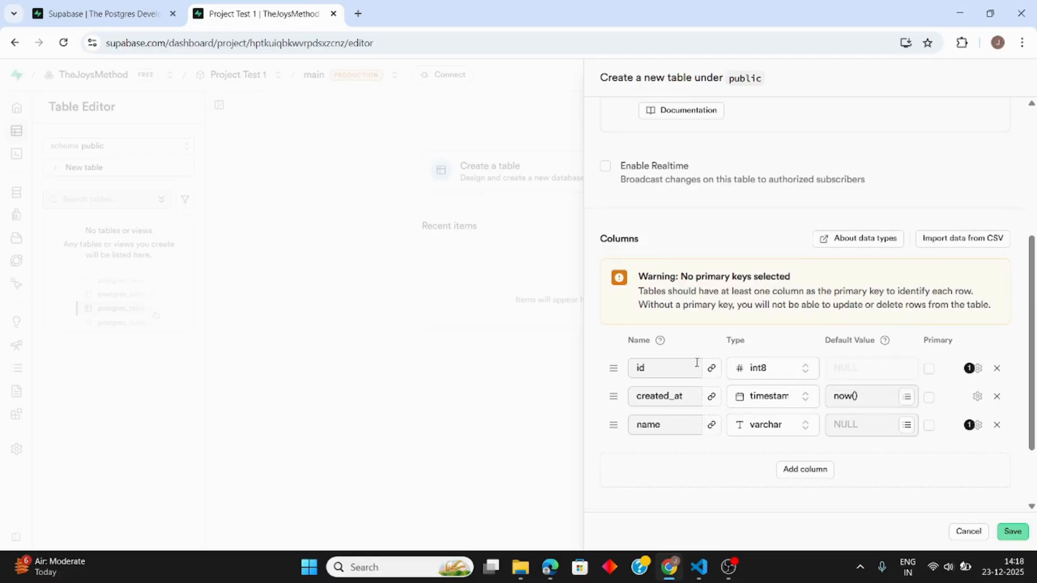
click(929, 370)
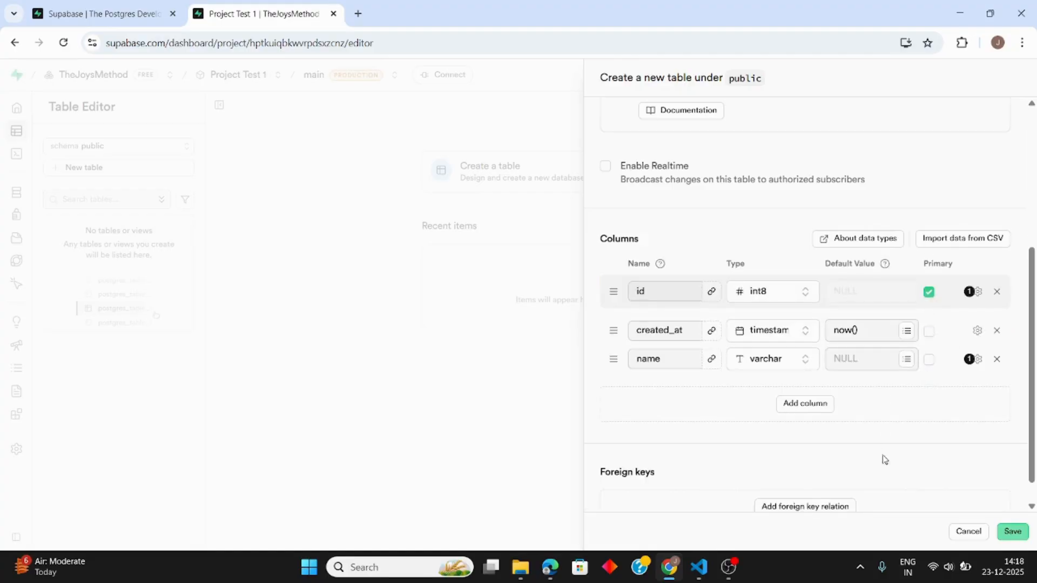
click(1008, 535)
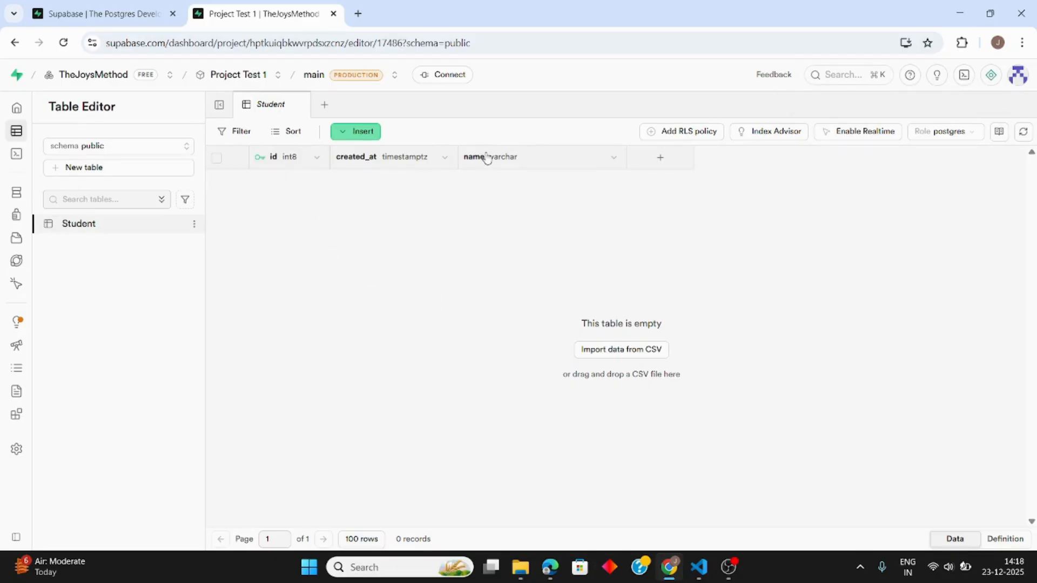
Step: Insert a row into the Student table with id 1 and the student's first name, and save it
click(360, 133)
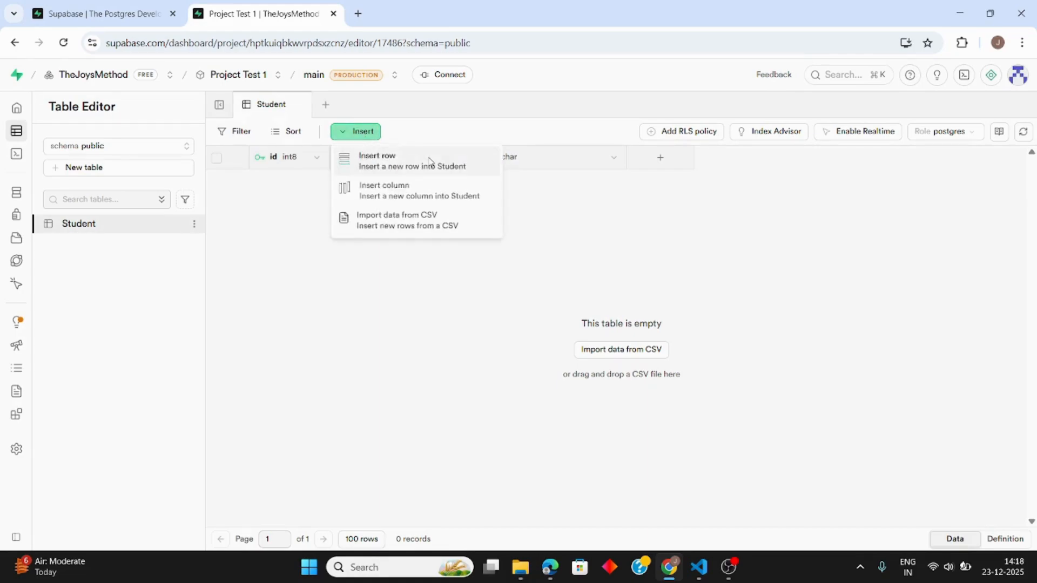
click(440, 131)
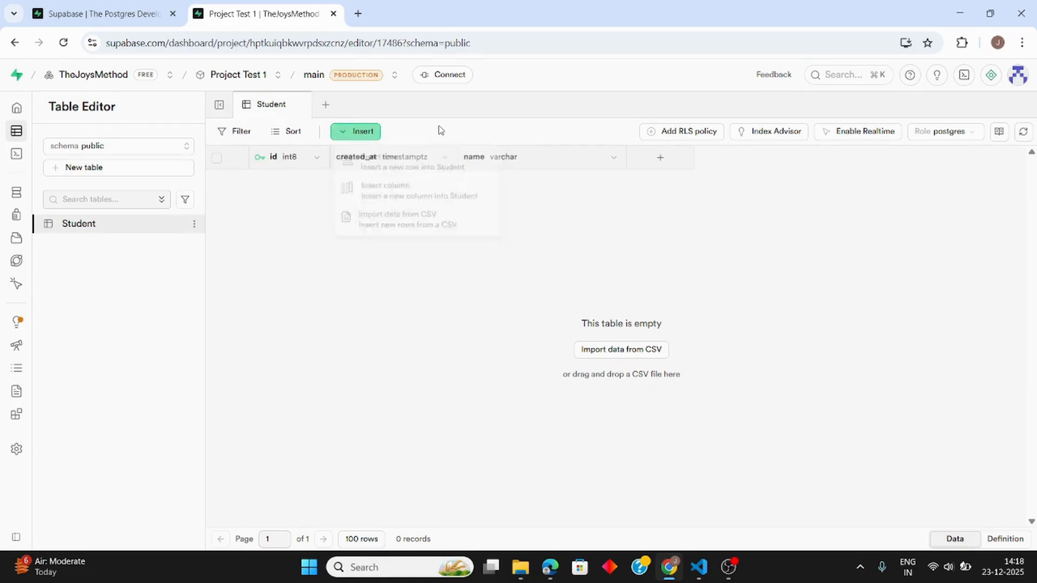
click(357, 134)
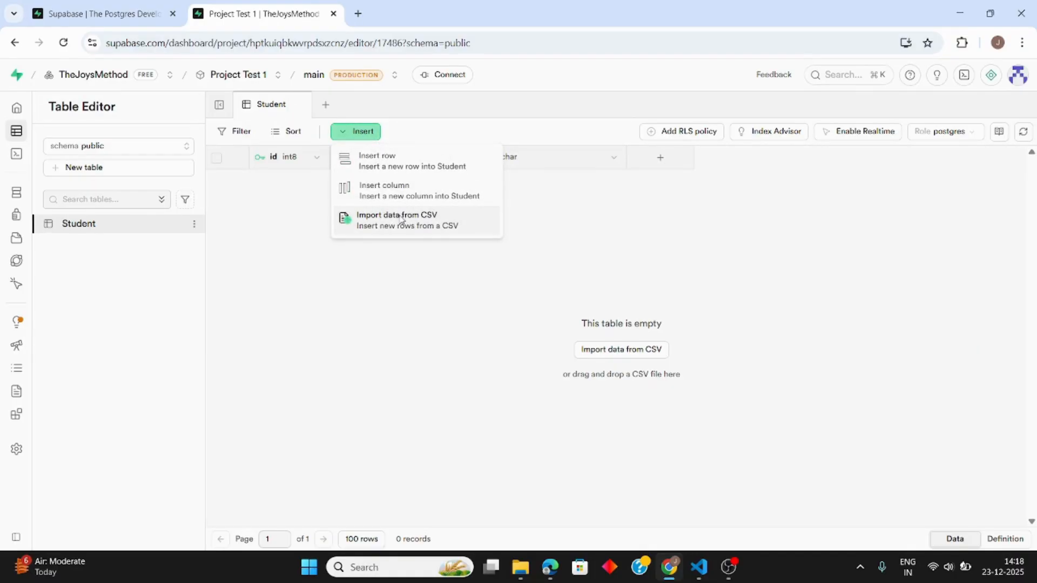
click(406, 169)
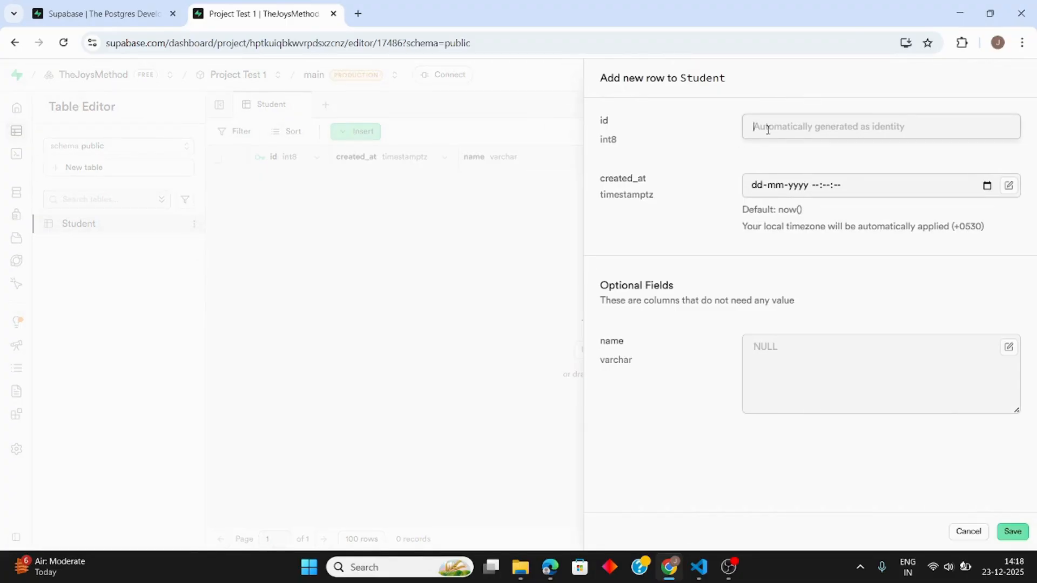
text(1)
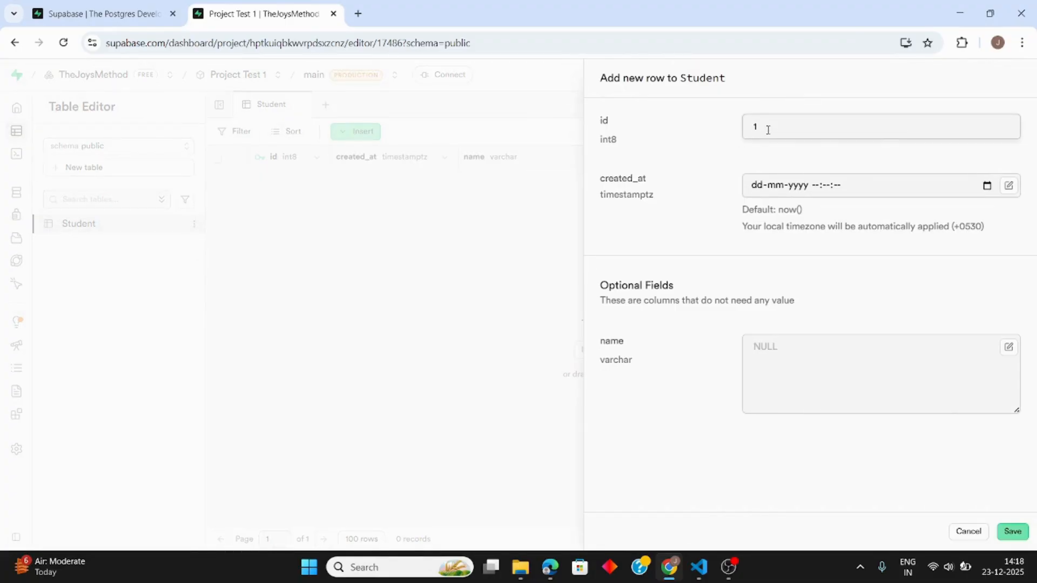
click(797, 350)
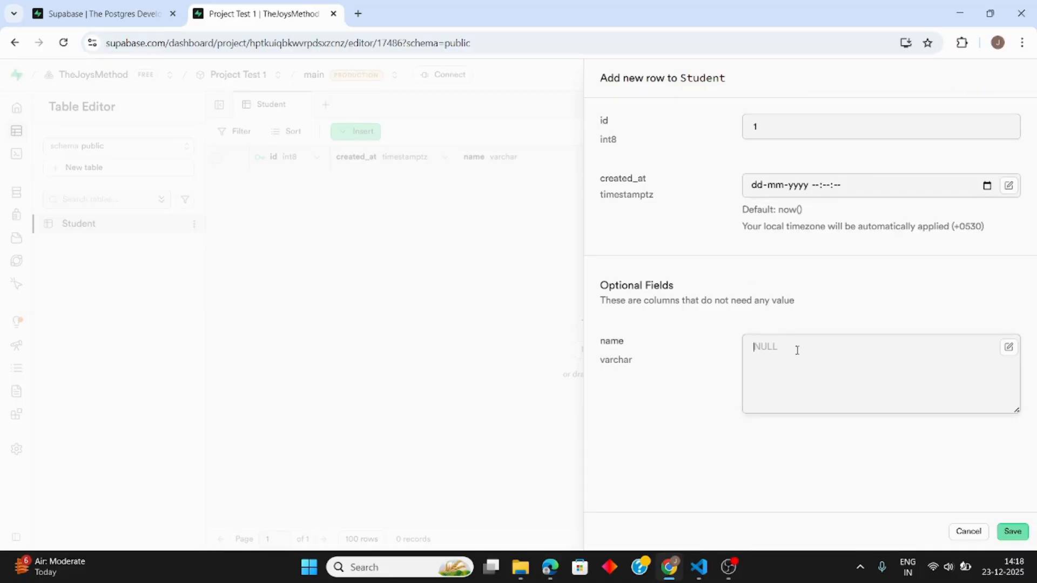
text(Joy)
click(1015, 534)
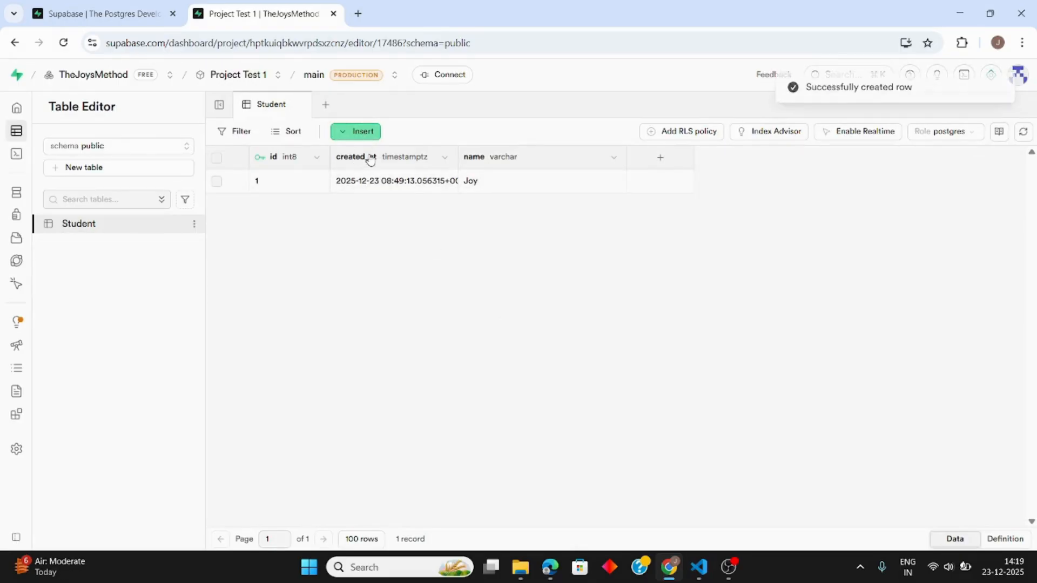
Step: Add a nullable column called Class with the text type to the Student table and save it
click(346, 131)
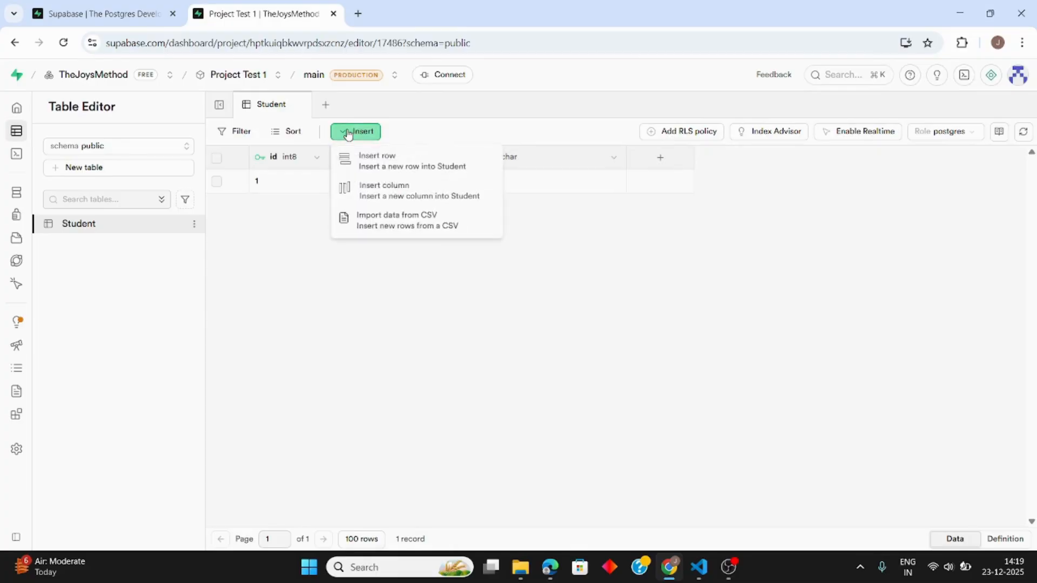
click(392, 191)
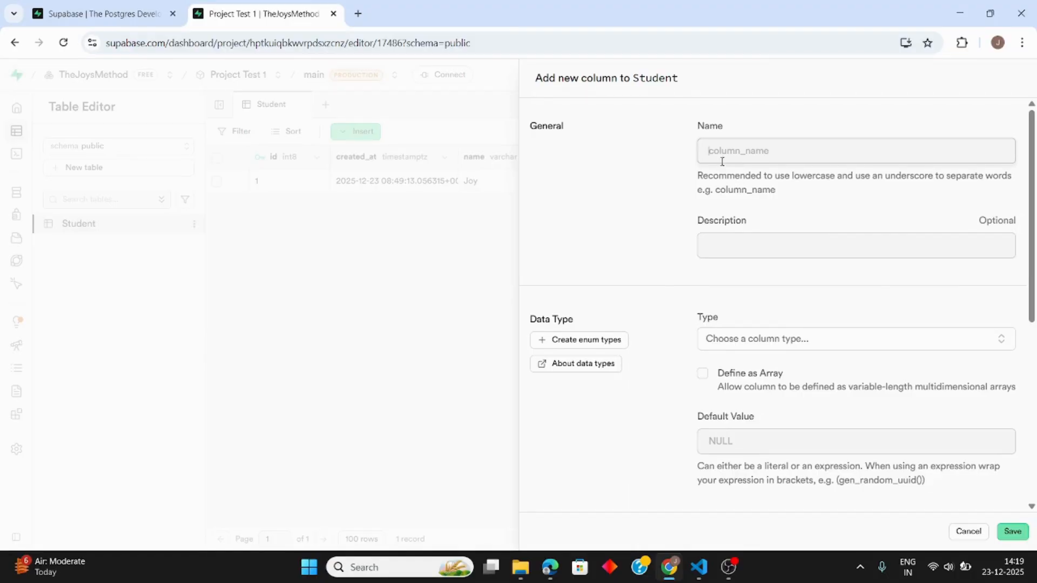
text(c)
click(724, 348)
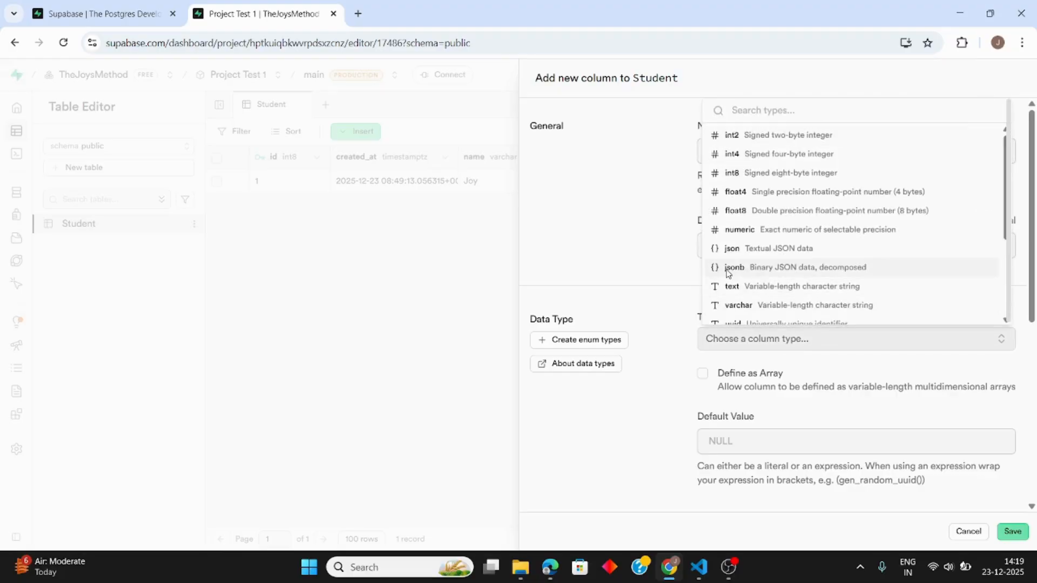
click(749, 286)
scroll(781, 362, down, 4)
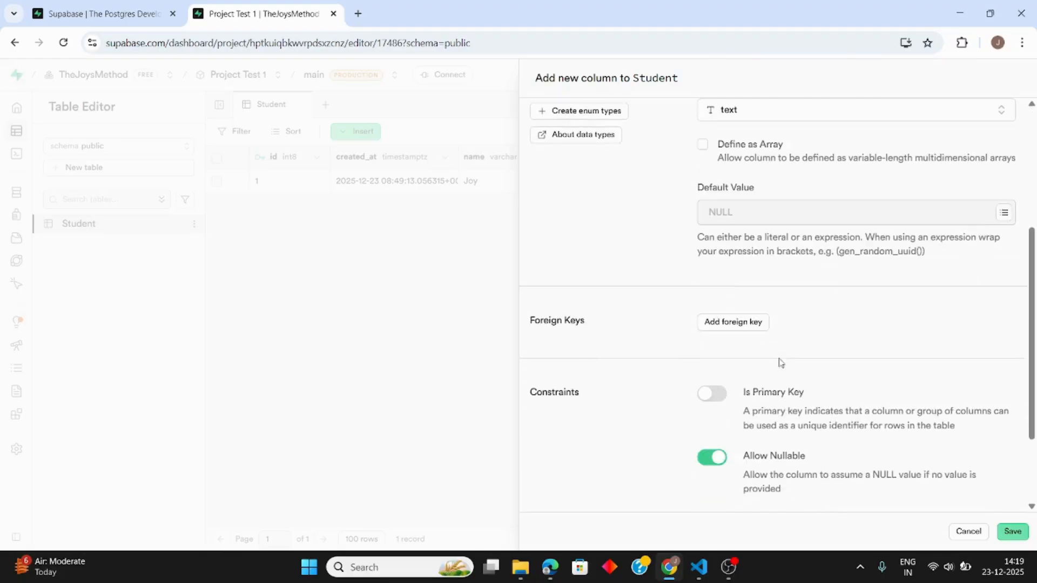
scroll(829, 387, down, 2)
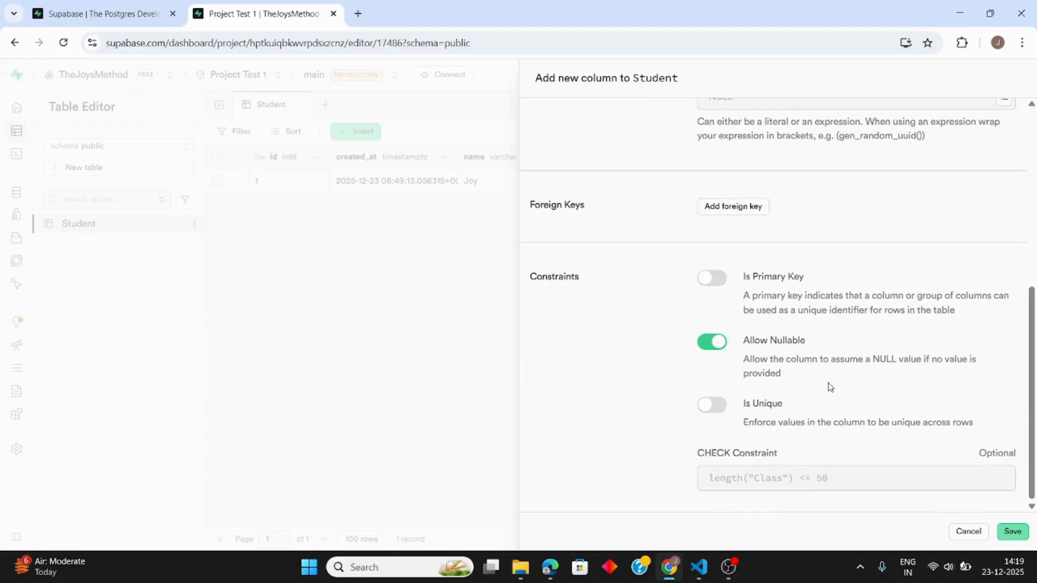
click(1012, 531)
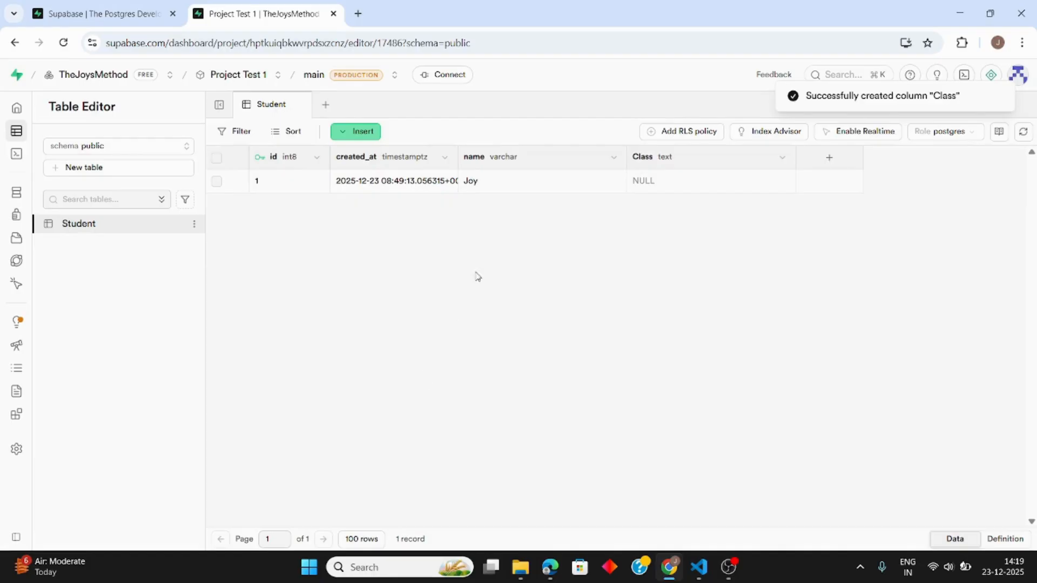
Step: Set the Class value of the row with id 1 to CA1
click(649, 182)
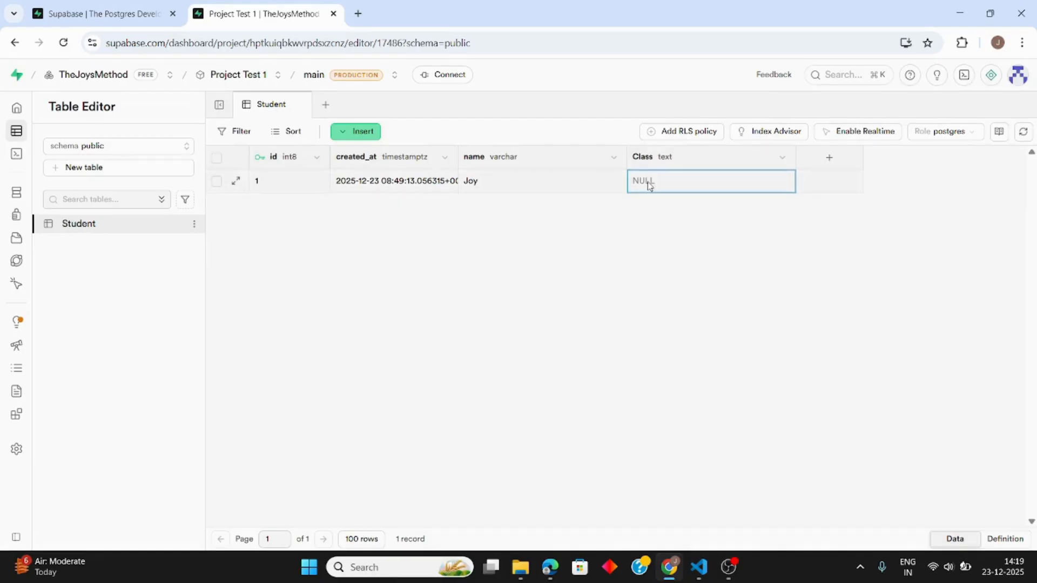
double_click(654, 182)
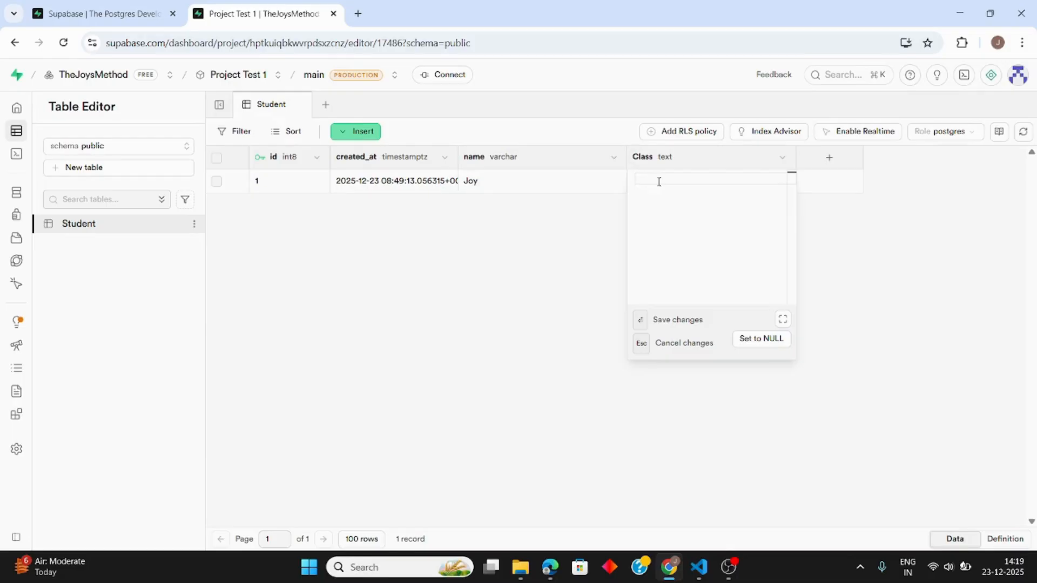
text(CA1)
key(Return)
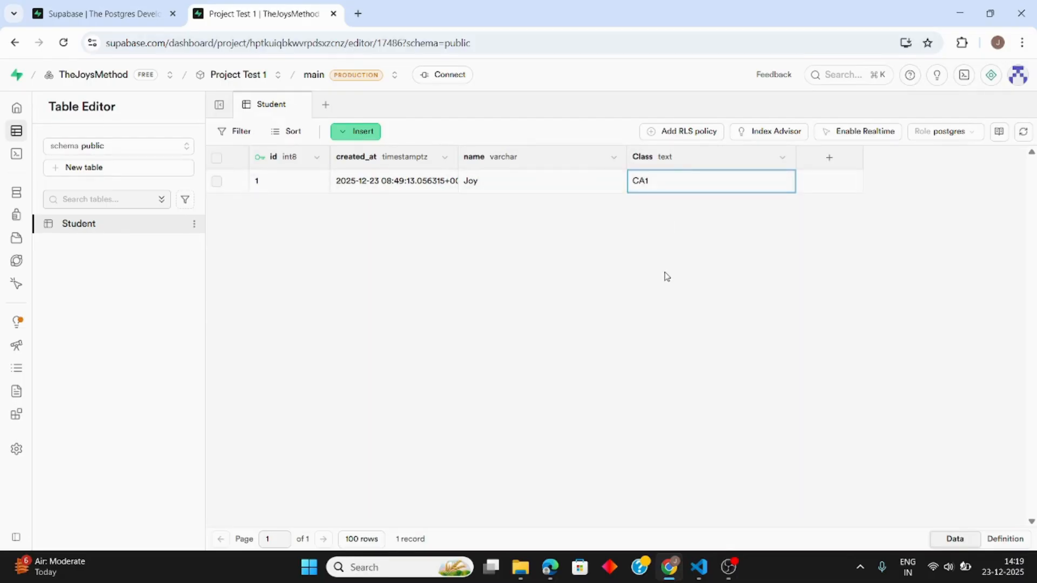
click(327, 106)
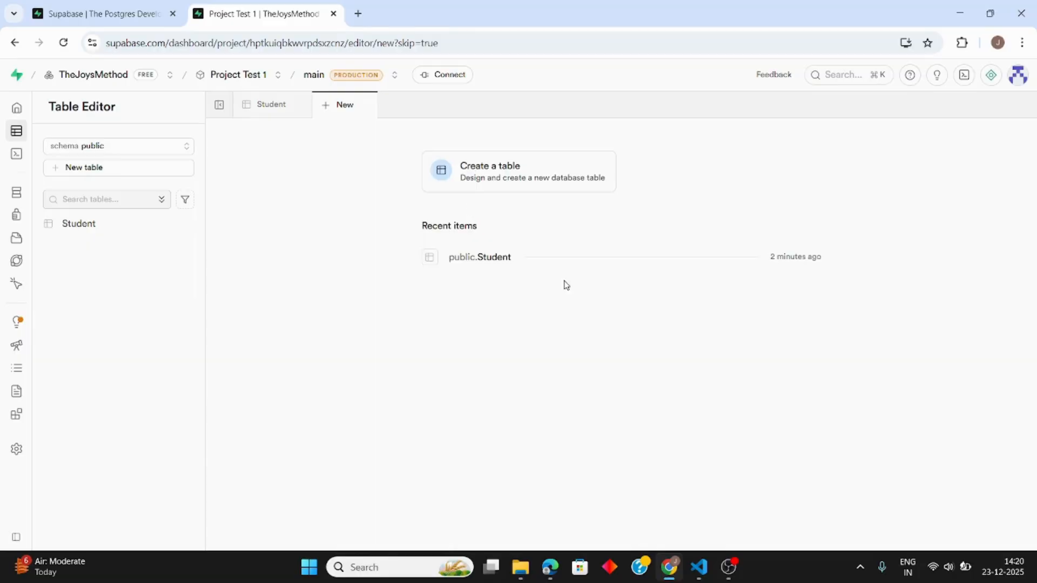
click(496, 187)
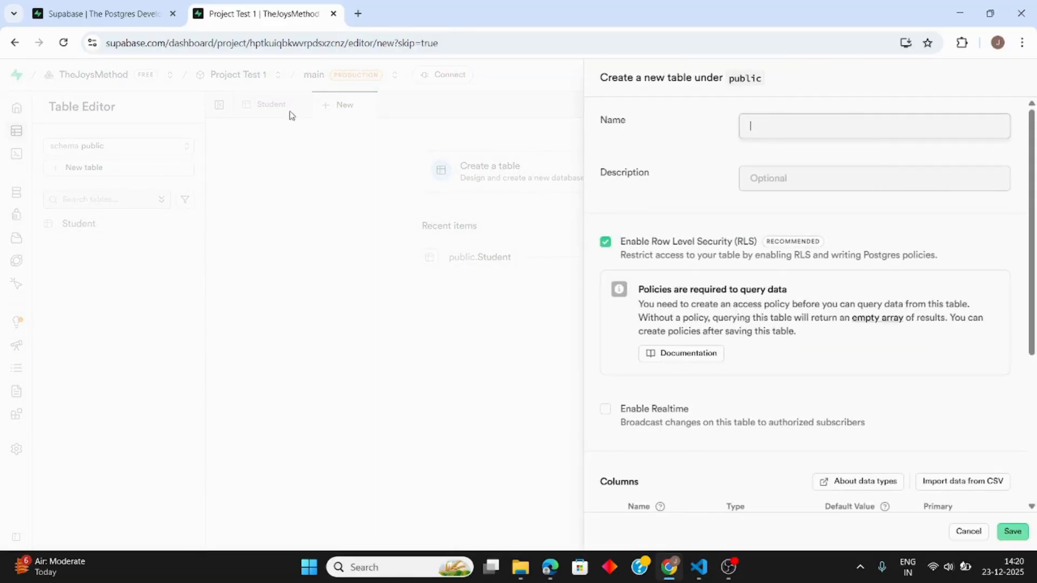
click(313, 165)
click(270, 105)
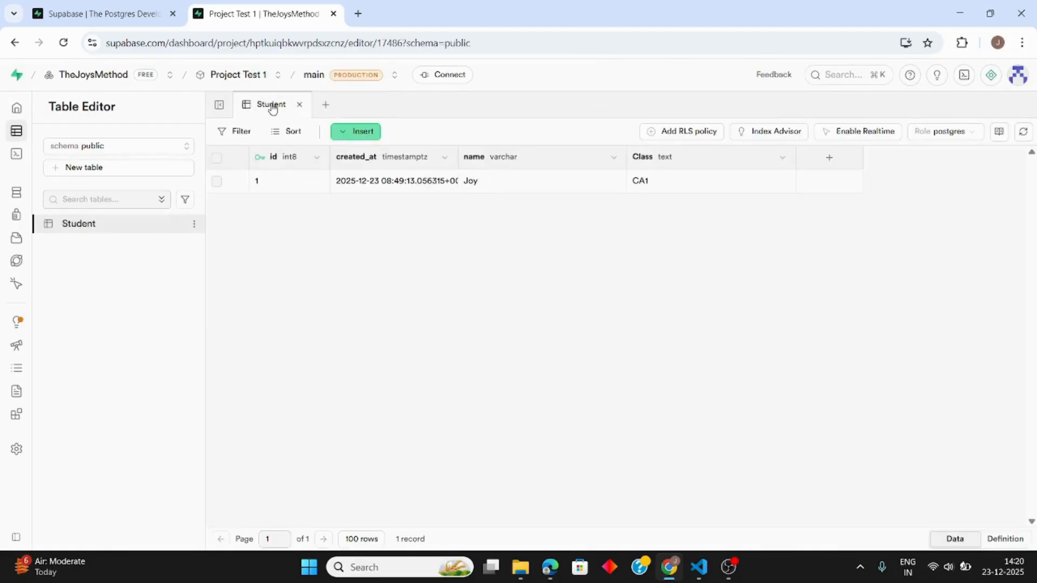
Step: Open the Row Level Security policies for the Student table
click(678, 135)
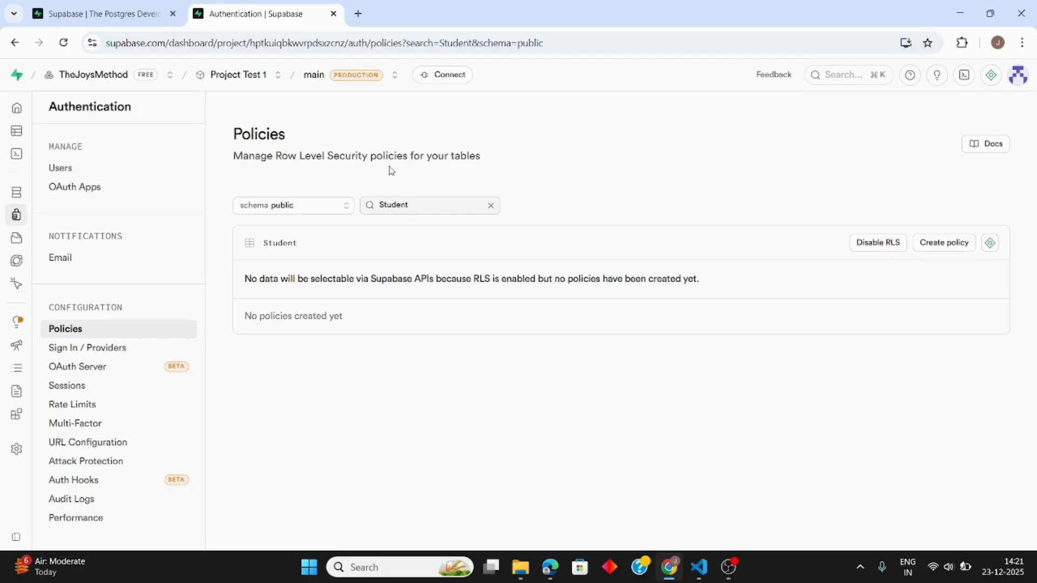
Step: Start a new policy on the Student table from the "Enable read access for all users" template
click(938, 247)
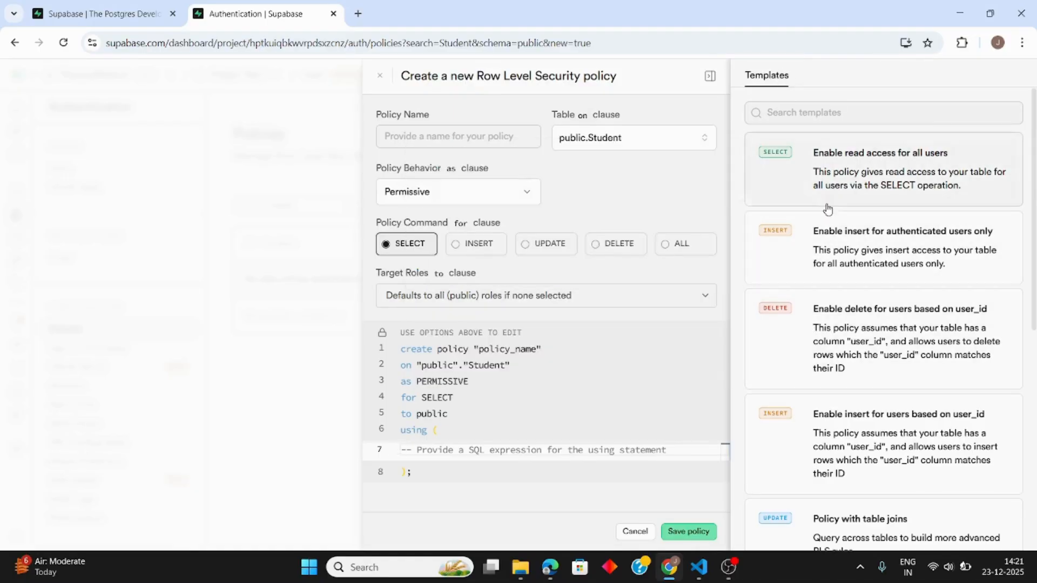
scroll(882, 378, down, 8)
scroll(882, 371, up, 8)
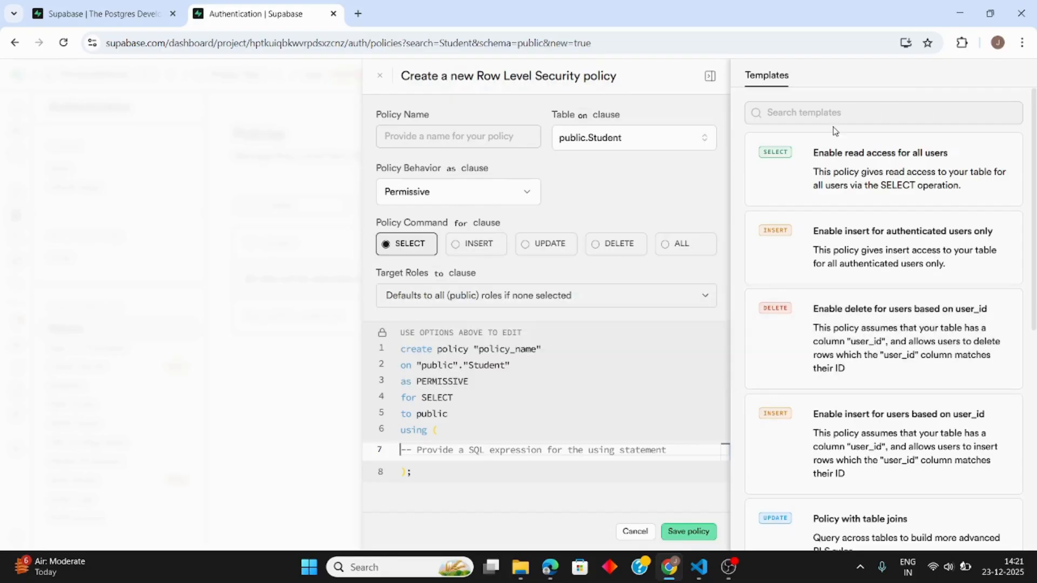
mouse_move(835, 166)
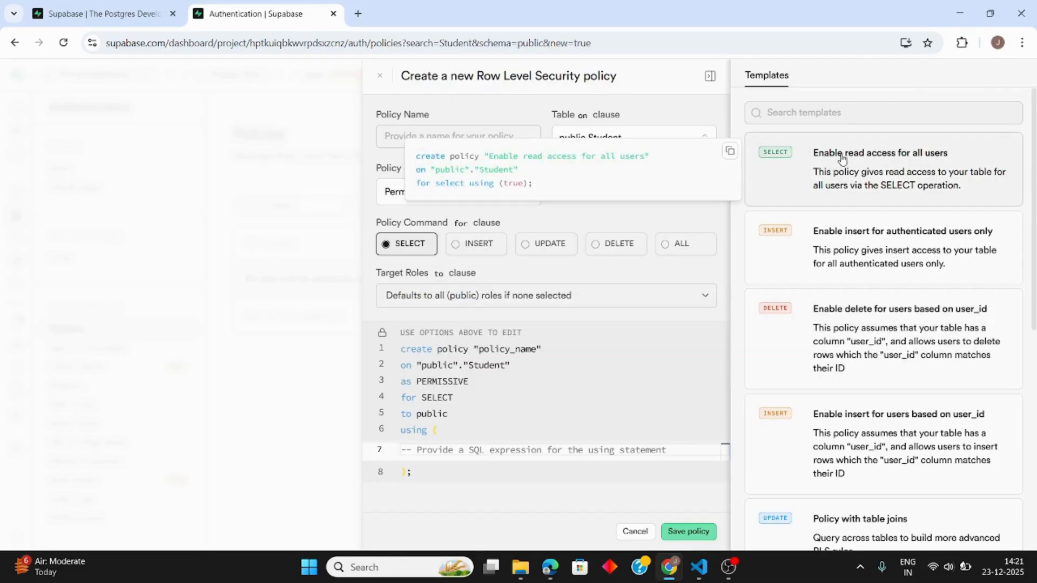
click(892, 165)
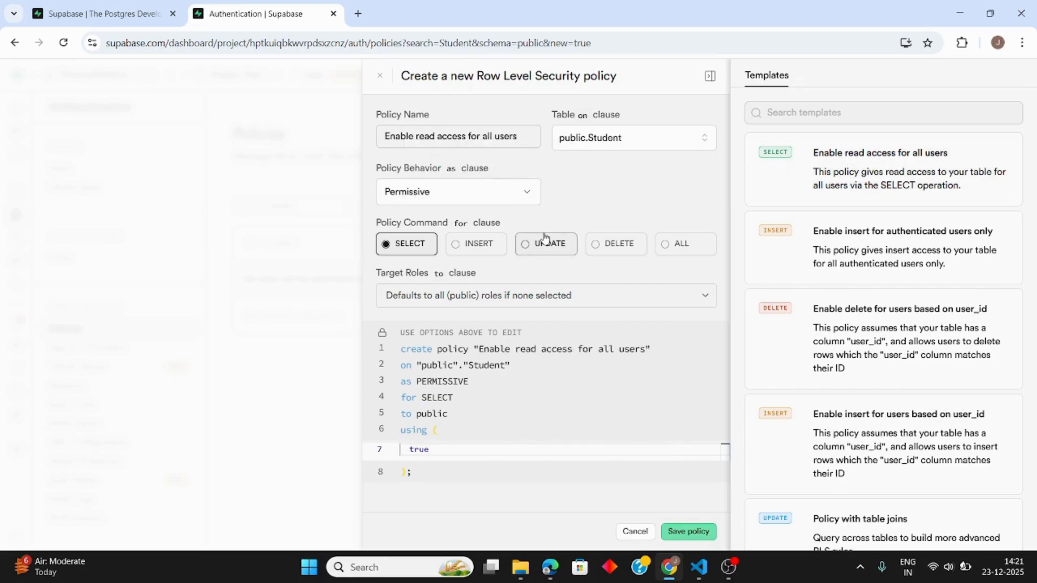
Step: Examine the table choices and the permissive and restrictive behavior options for the read access policy
click(441, 137)
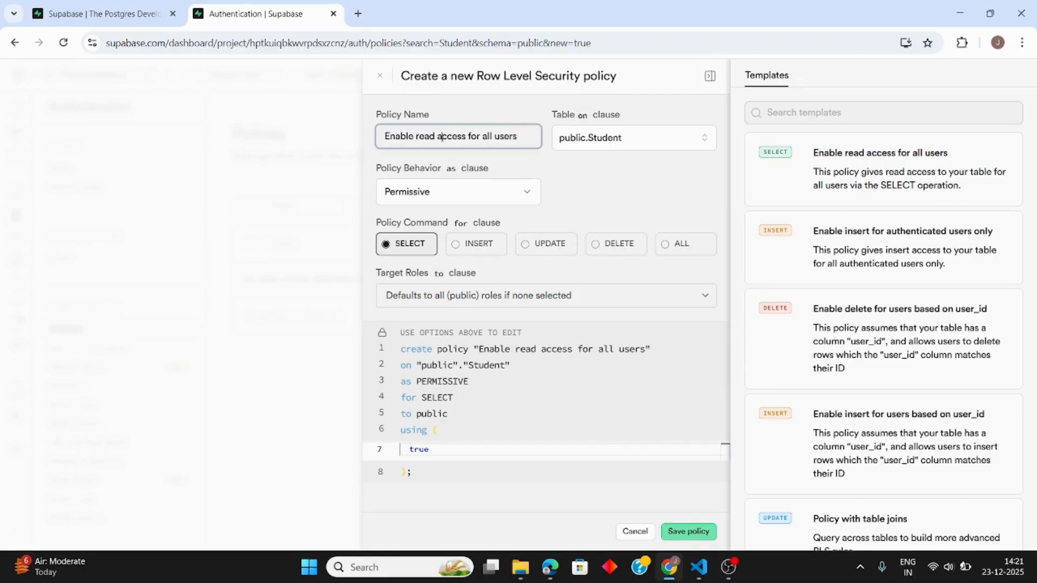
click(607, 140)
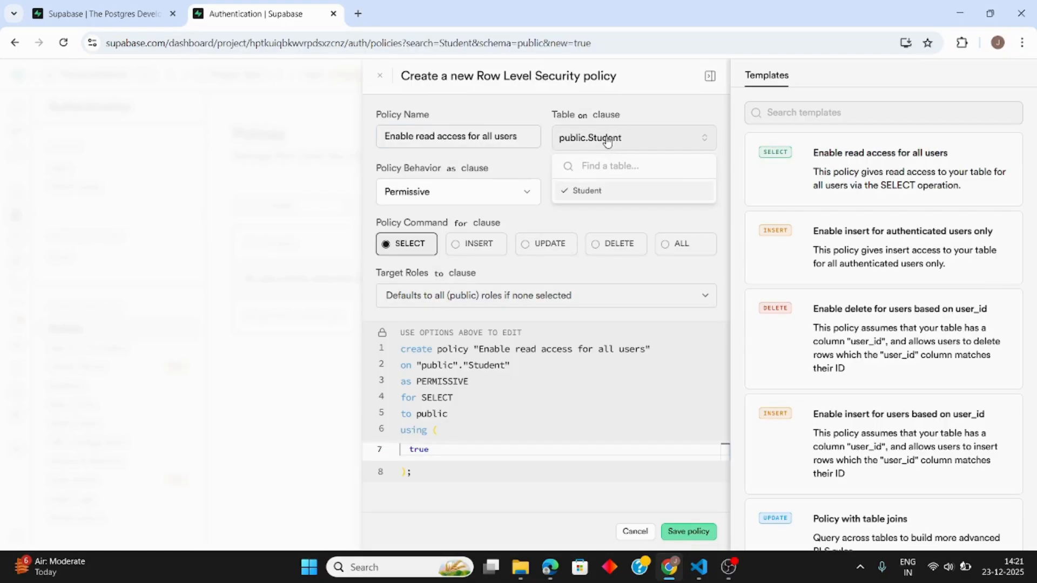
click(626, 213)
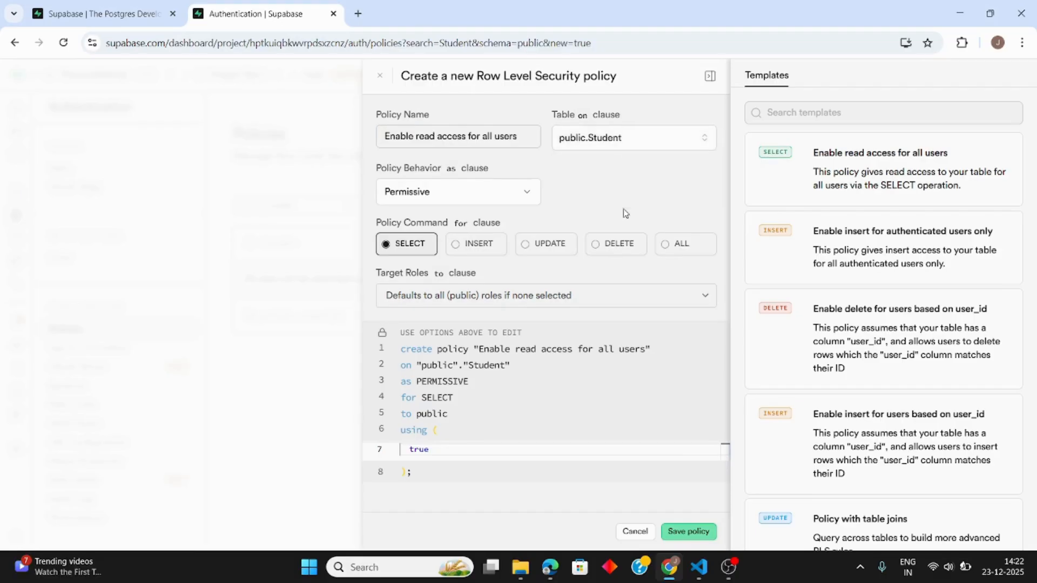
click(468, 199)
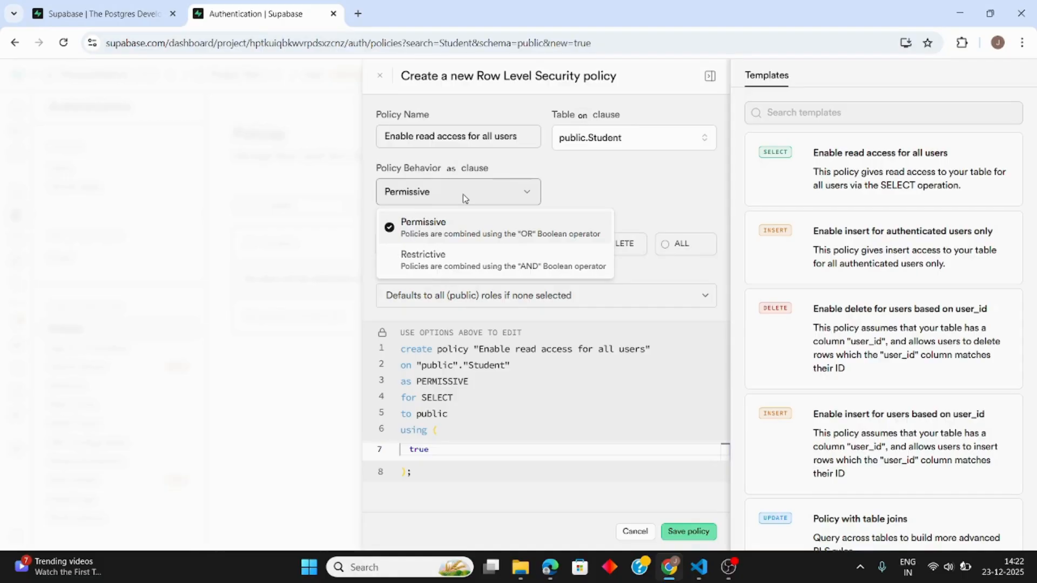
click(659, 160)
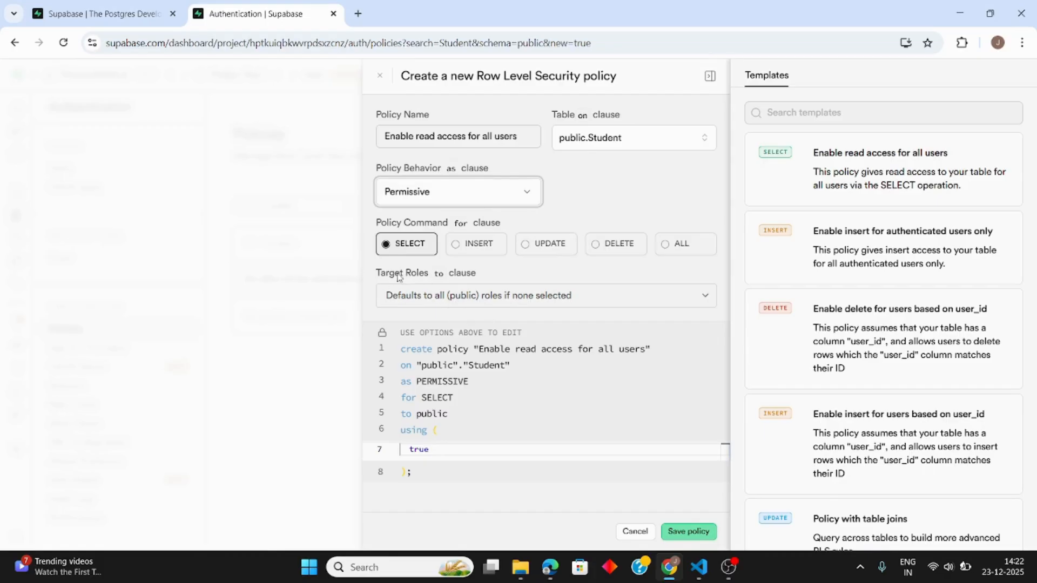
click(428, 301)
scroll(468, 396, down, 3)
scroll(469, 395, up, 3)
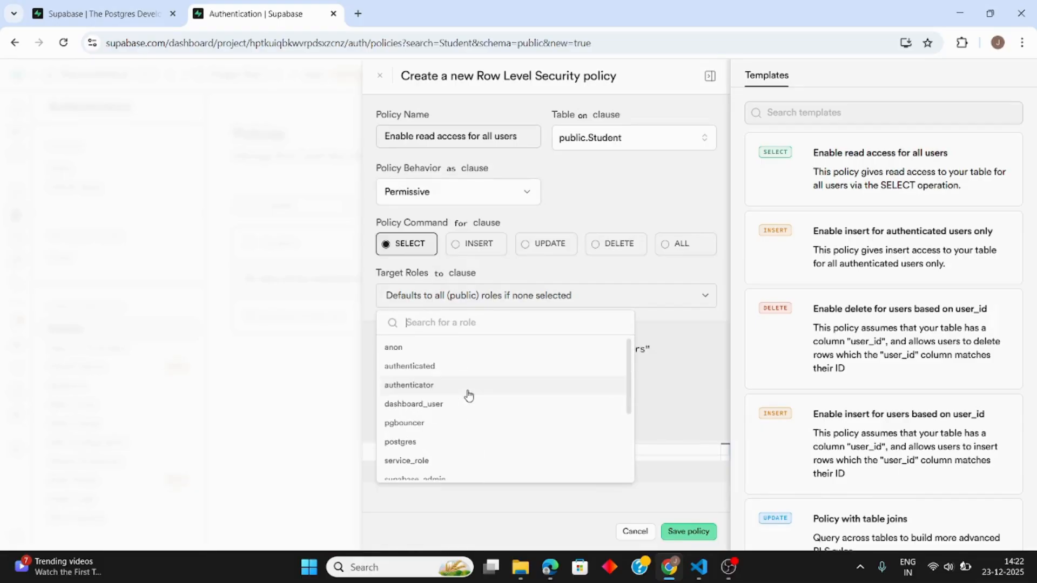
scroll(469, 394, down, 3)
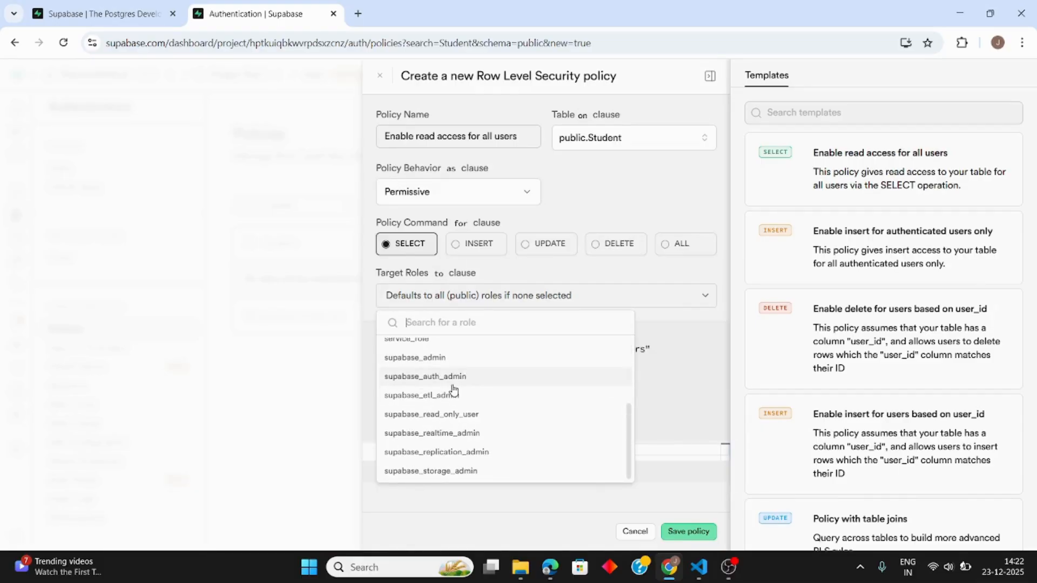
scroll(454, 390, up, 3)
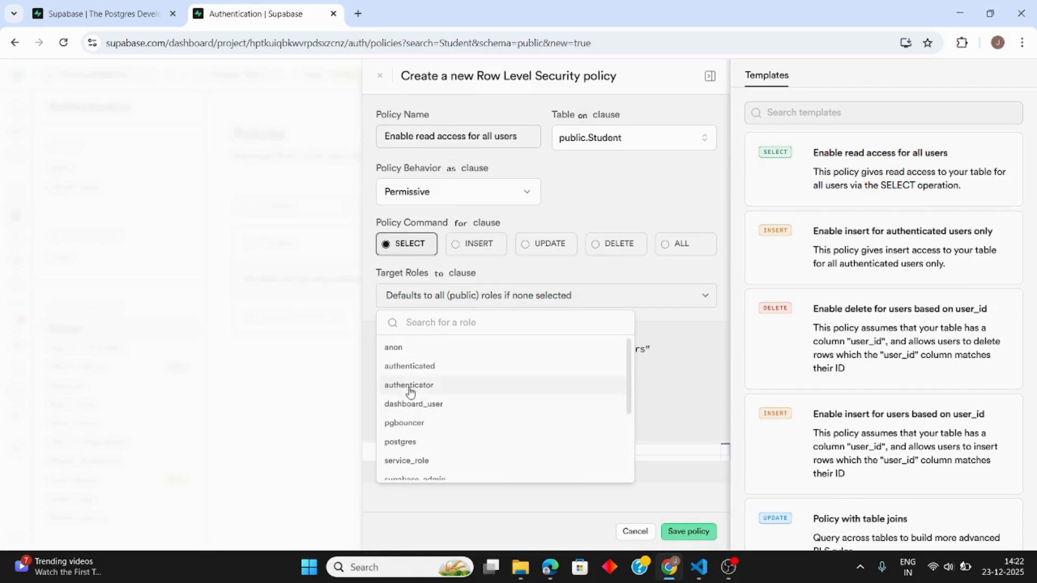
click(438, 374)
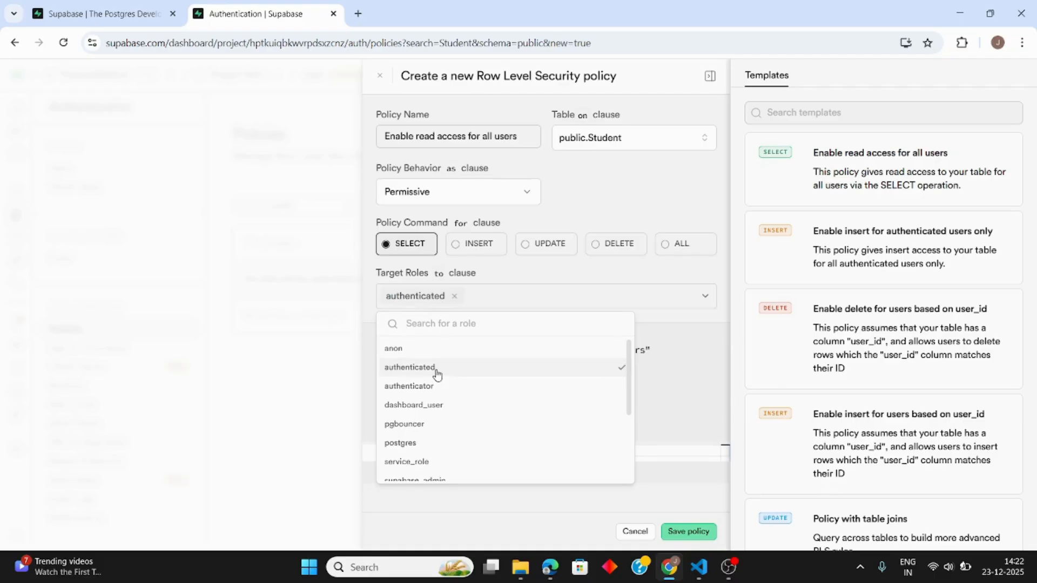
click(455, 296)
Step: Save the read access policy with the default public target roles
click(622, 274)
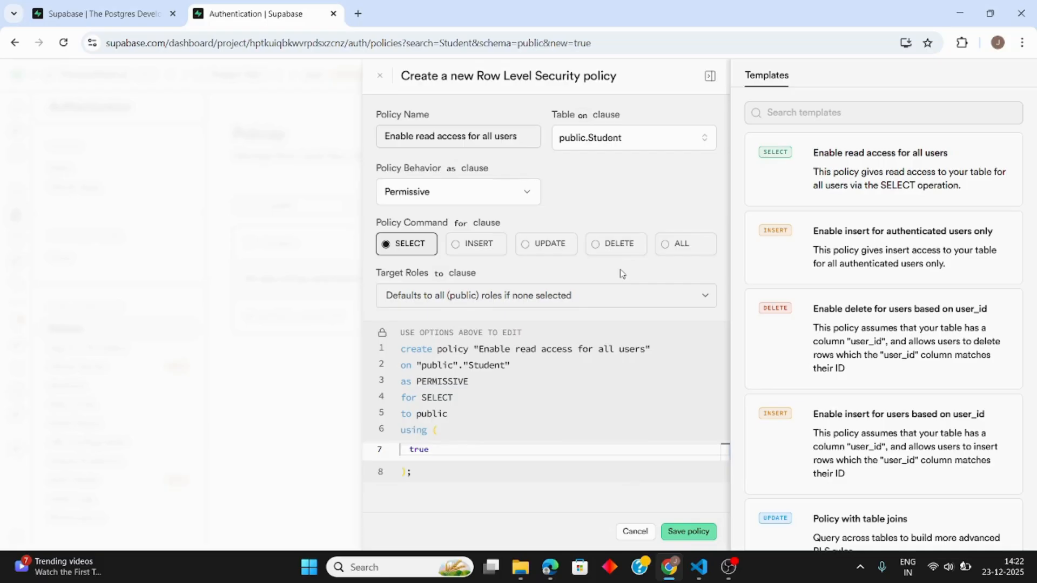
click(689, 532)
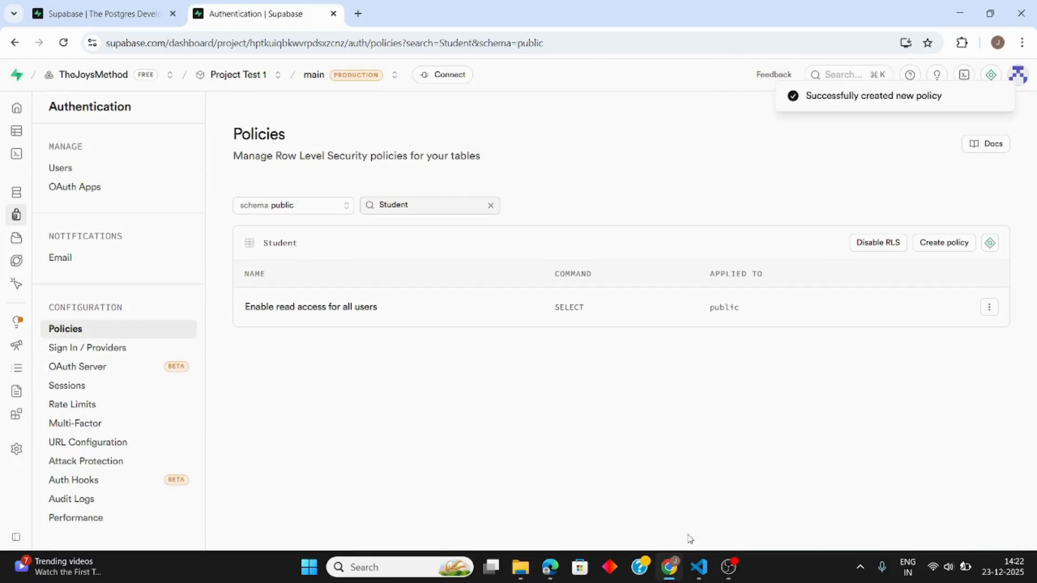
Step: Start another policy on the Student table from the "Enable insert for authenticated users only" template
click(947, 245)
mouse_move(835, 227)
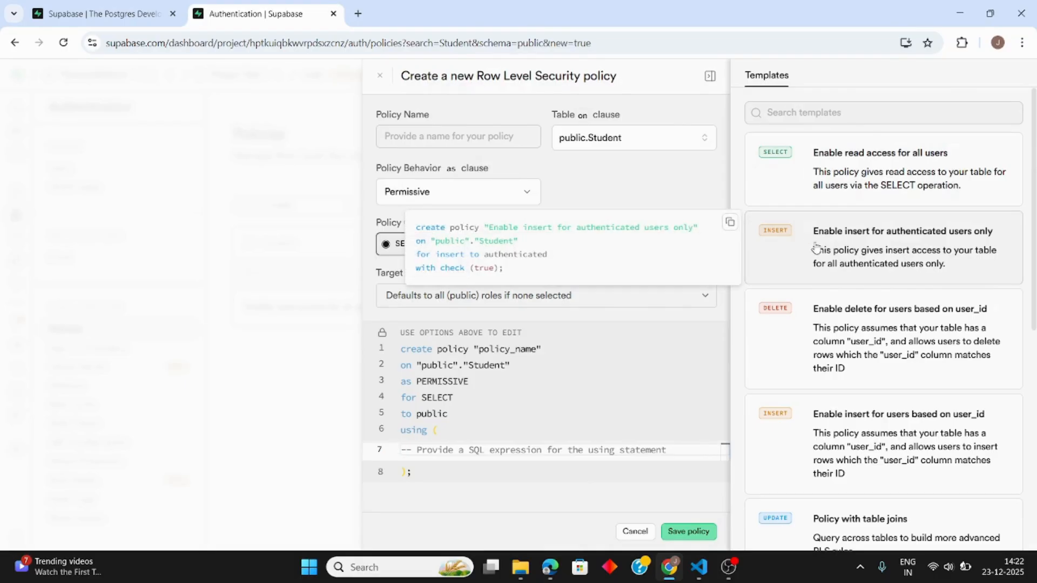
click(842, 239)
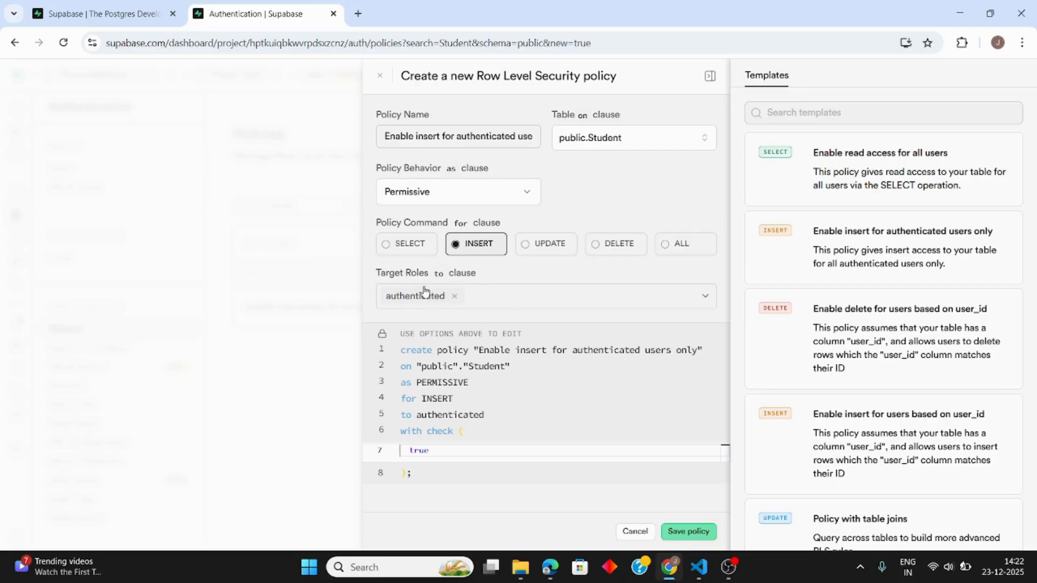
Step: Add the dashboard_user and supabase_admin target roles to the insert policy and save it
click(508, 302)
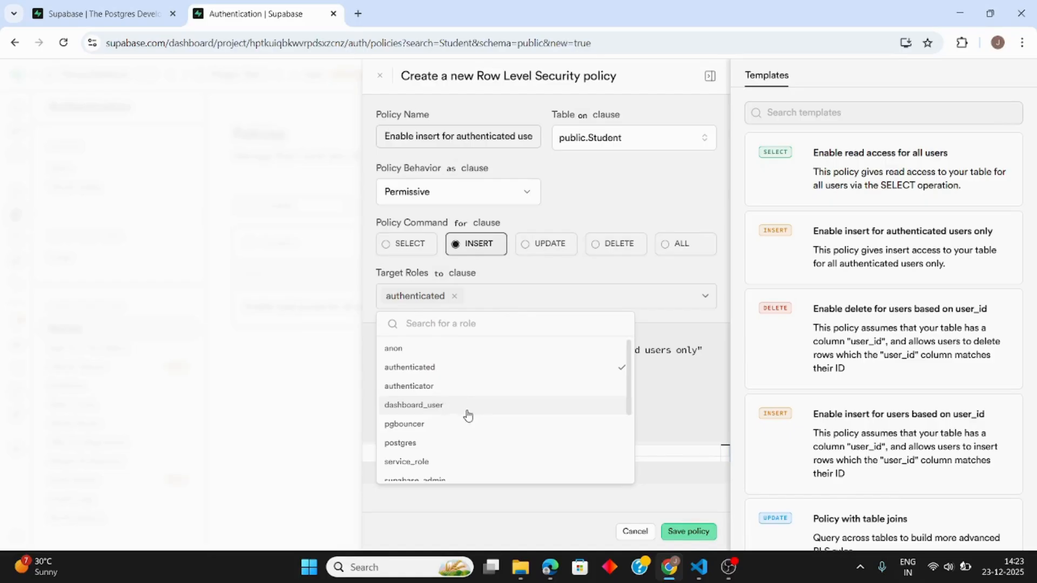
click(413, 406)
scroll(458, 418, down, 1)
click(415, 422)
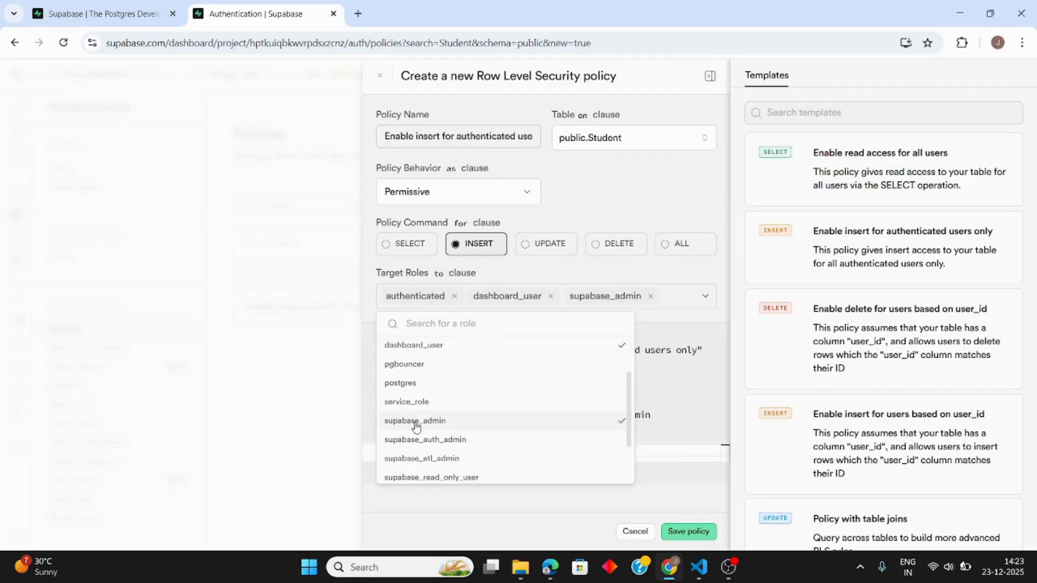
click(621, 277)
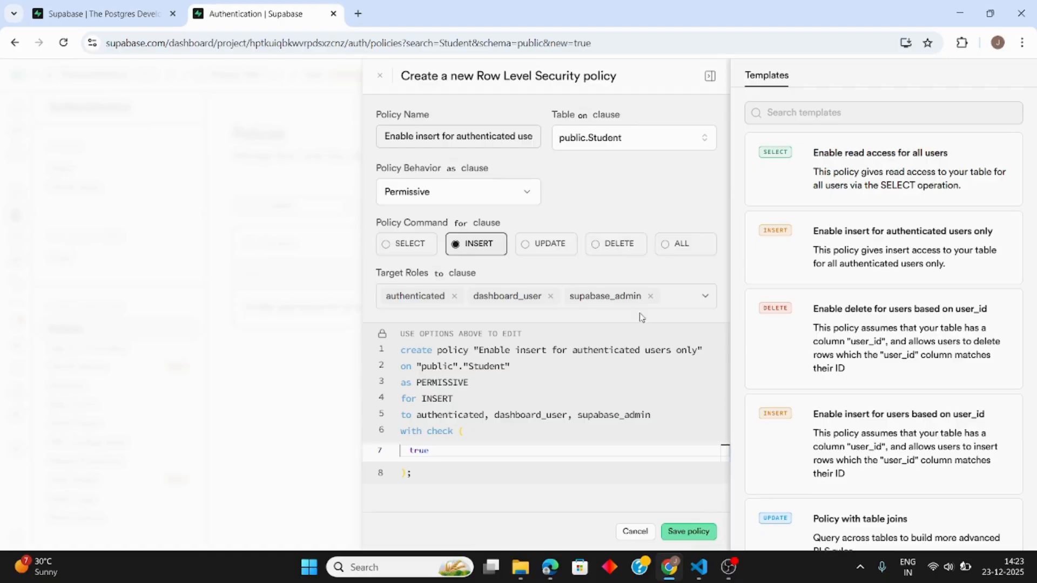
click(681, 533)
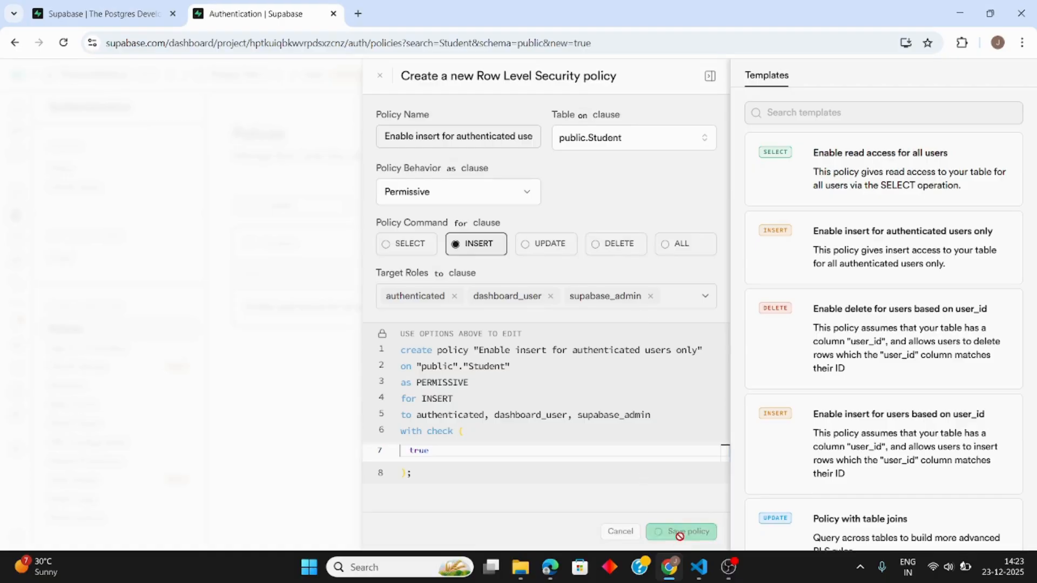